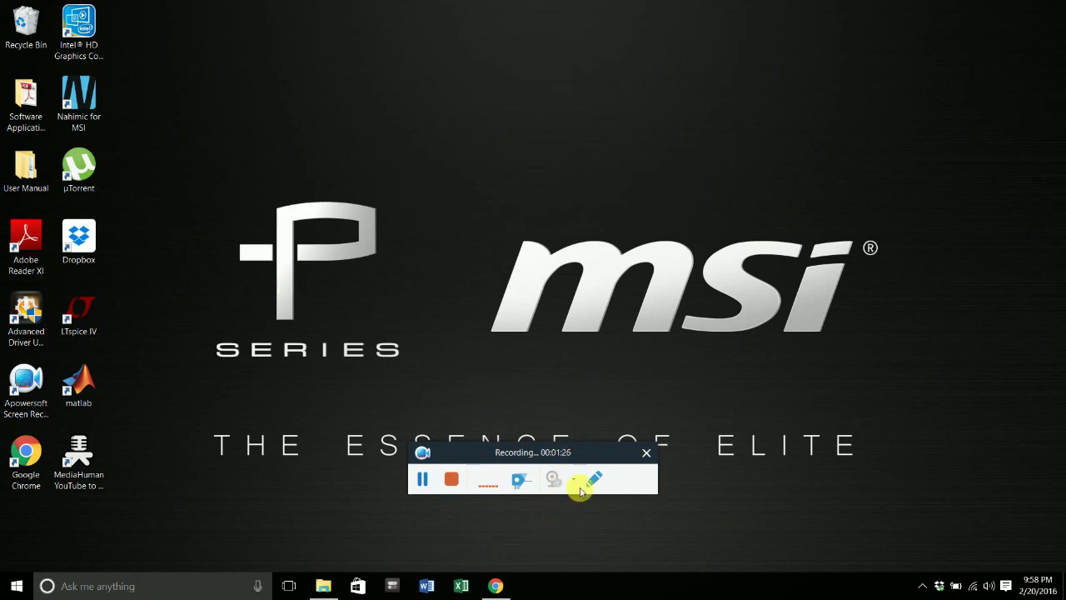
Restore and maximize the MSI Canada window in Chrome, then go to Support > Download from the footer.
left_click_drag(574, 446, 965, 20)
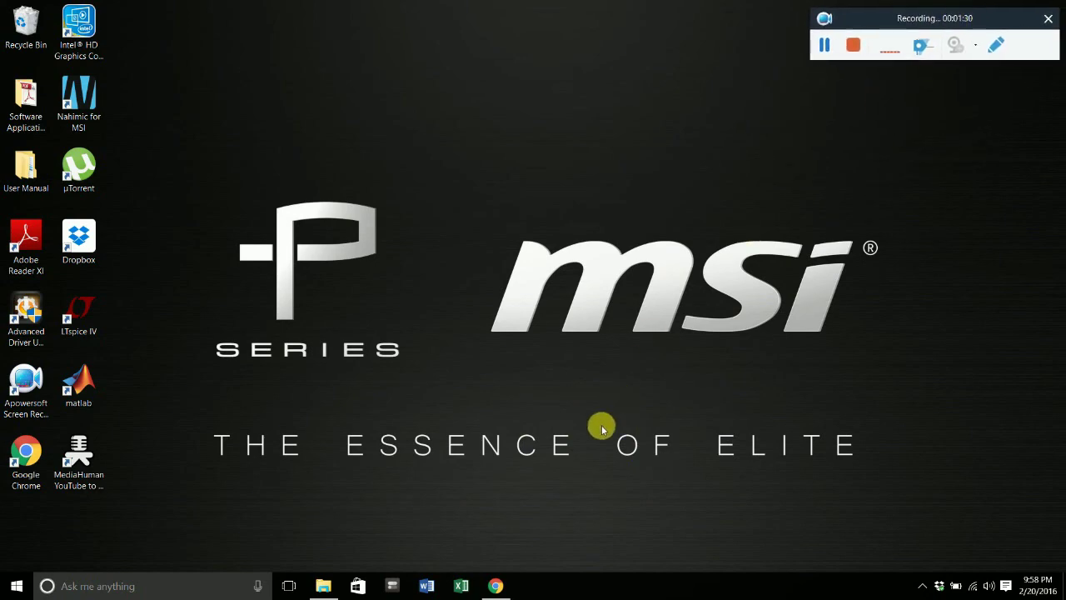
left_click(496, 585)
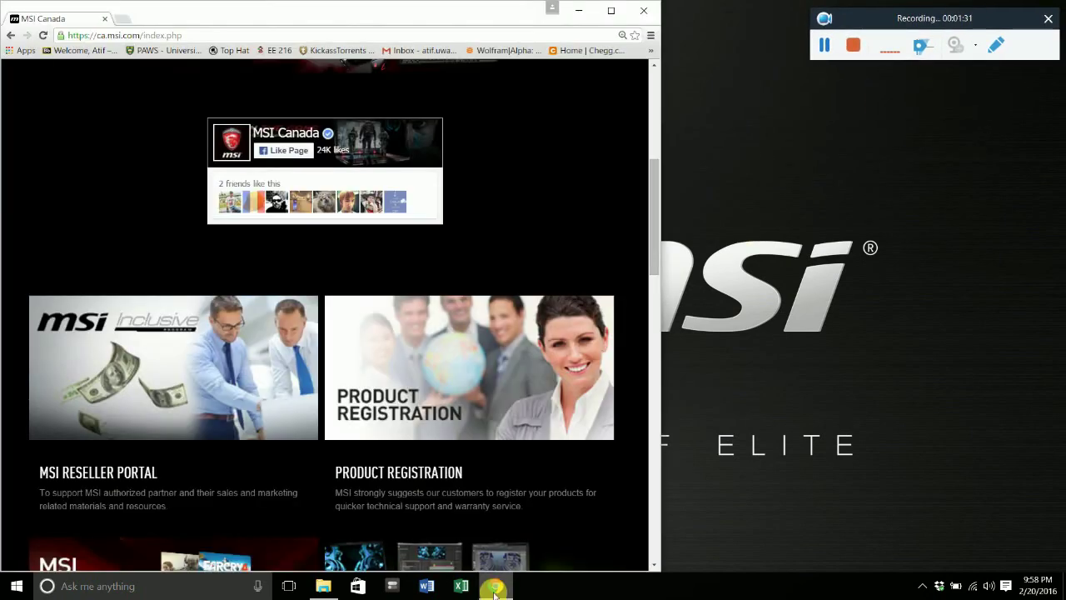
left_click(611, 11)
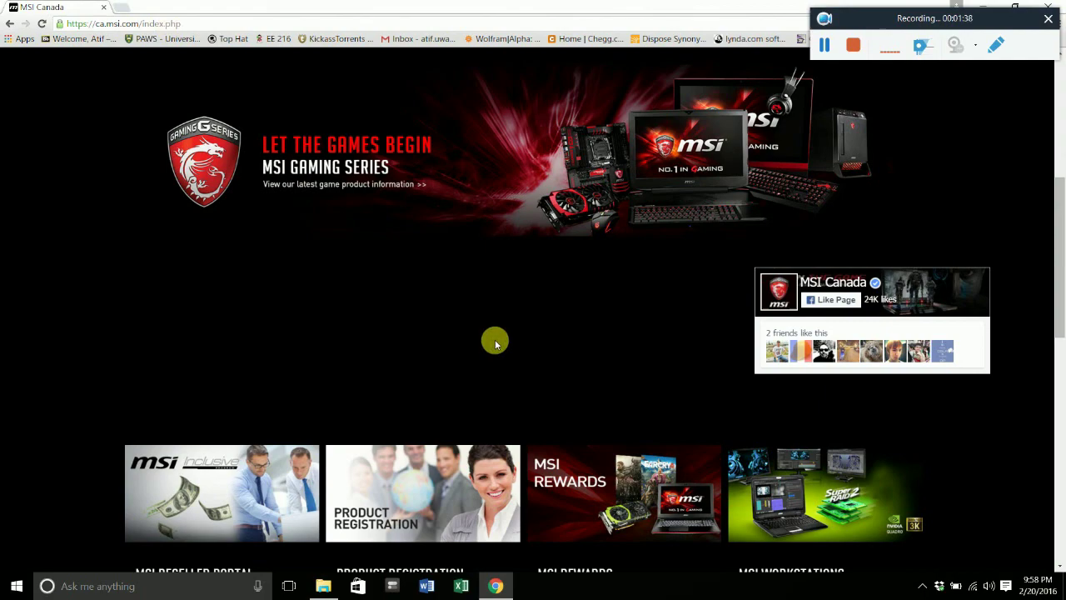
scroll(611, 338, "down", 7)
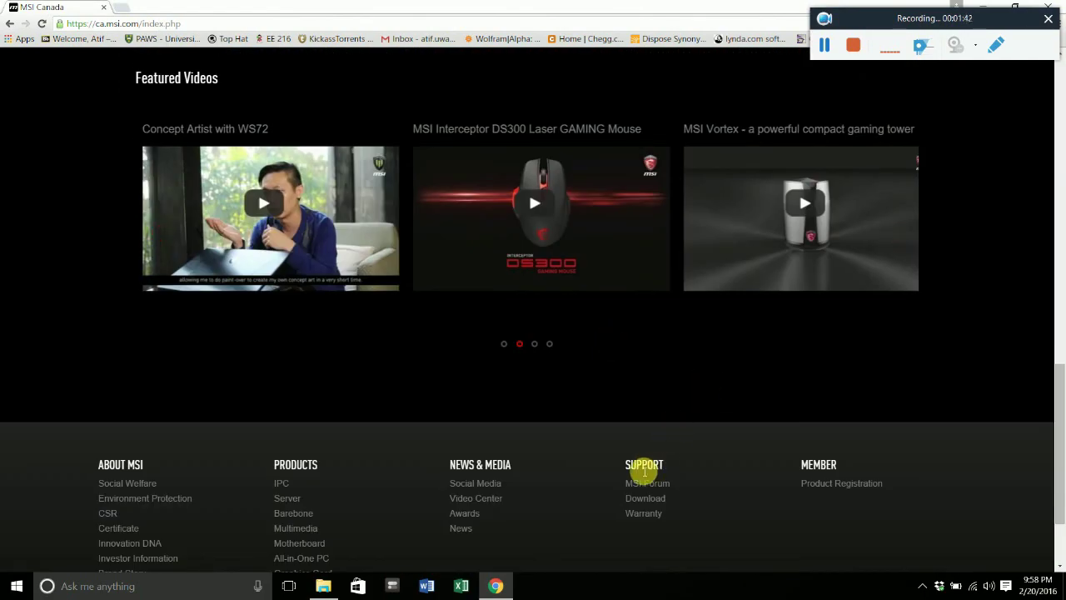
left_click(647, 500)
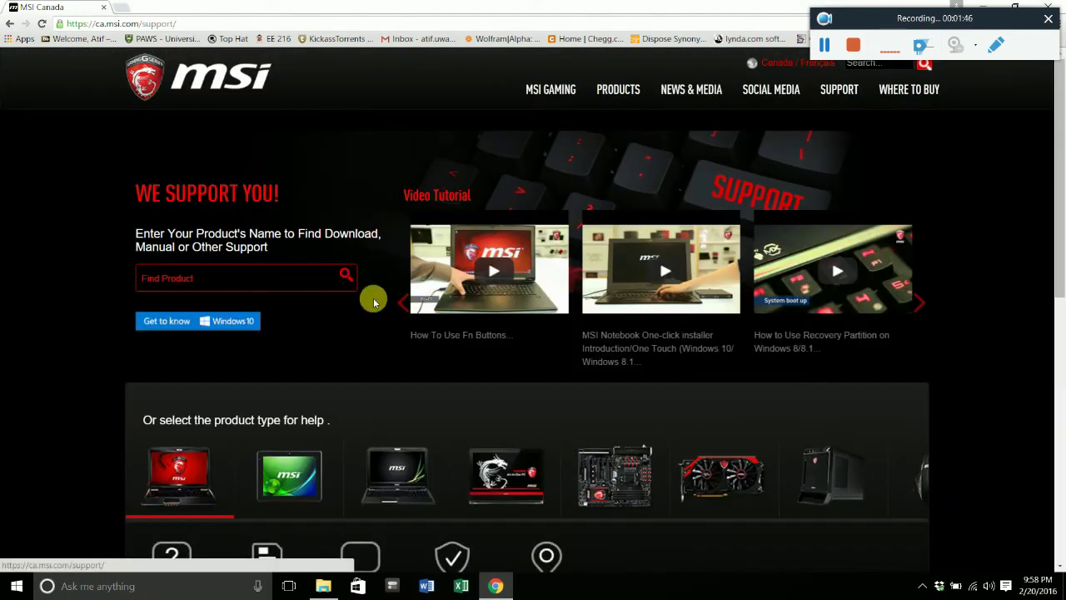
scroll(359, 373, "down", 2)
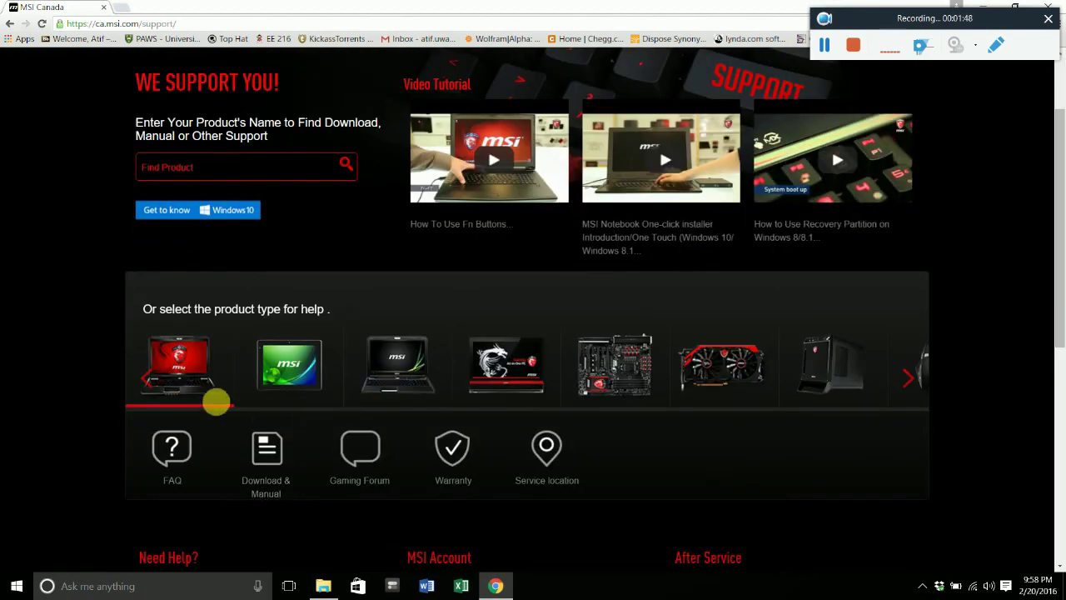
scroll(179, 370, "down", 2)
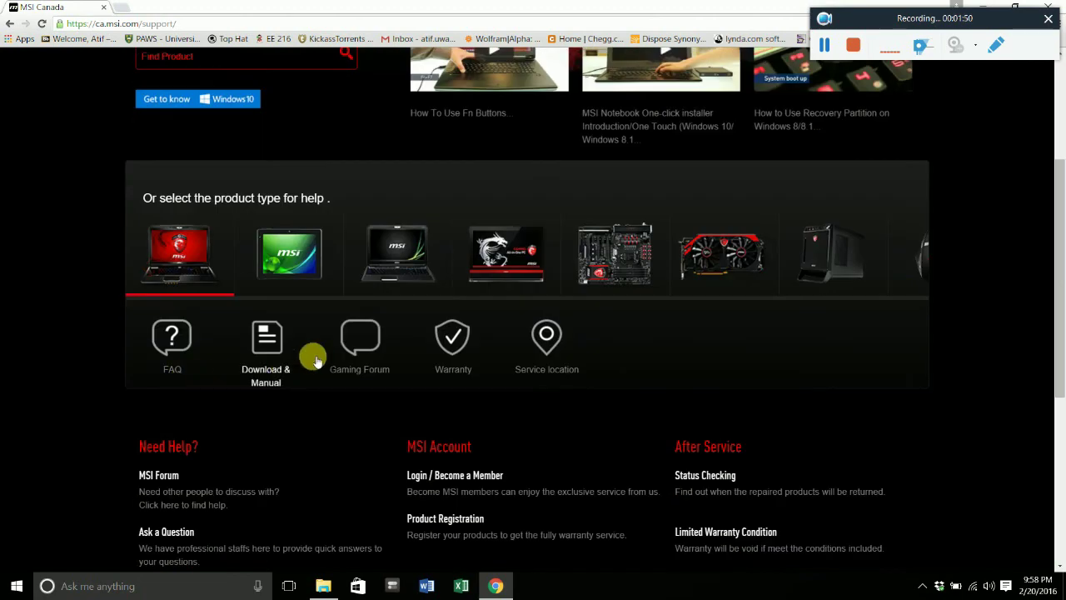
In the product finder, pick Notebook > Prestige Series > PE Series > PE70 6QE-058US and open its downloads.
left_click(277, 349)
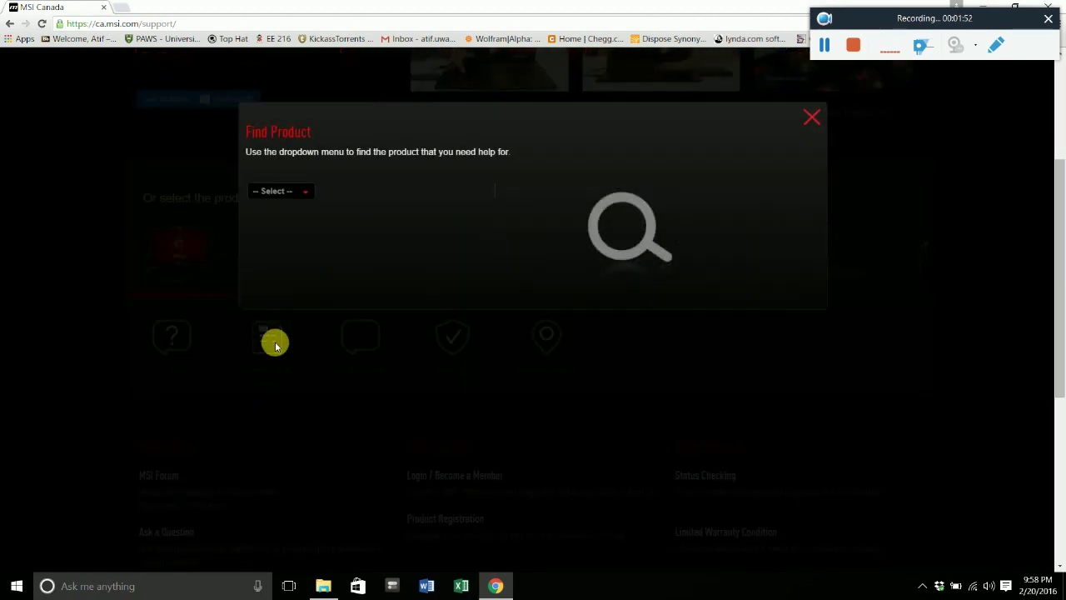
left_click(295, 192)
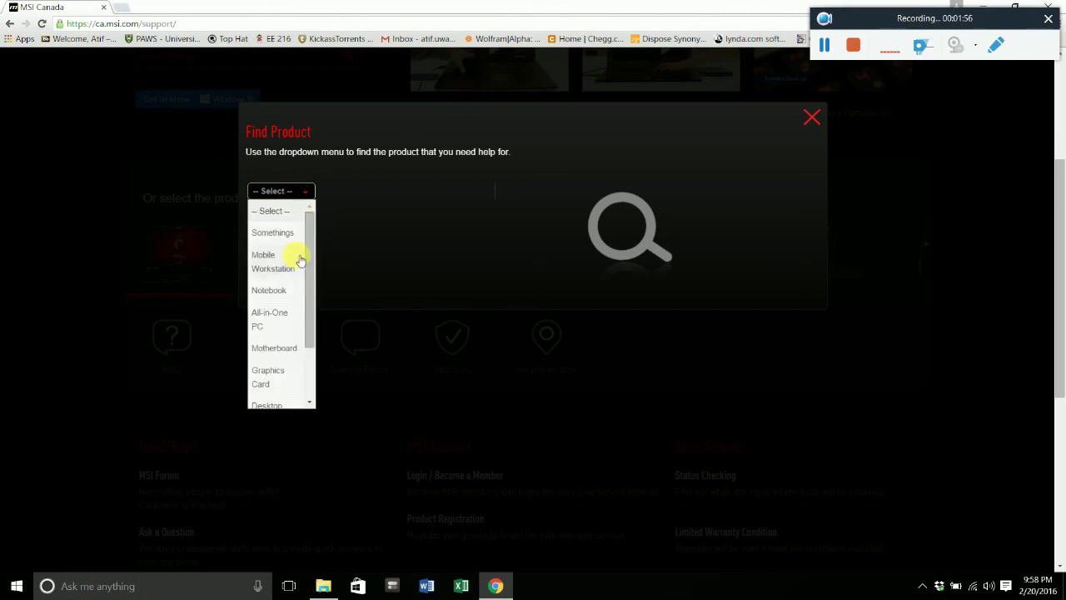
left_click(273, 292)
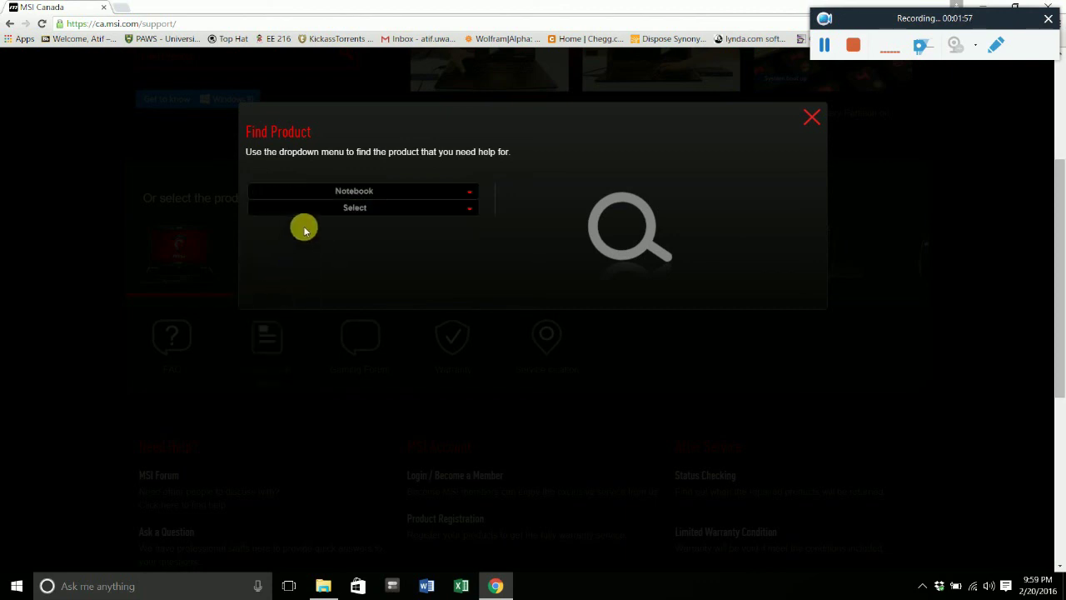
left_click(380, 210)
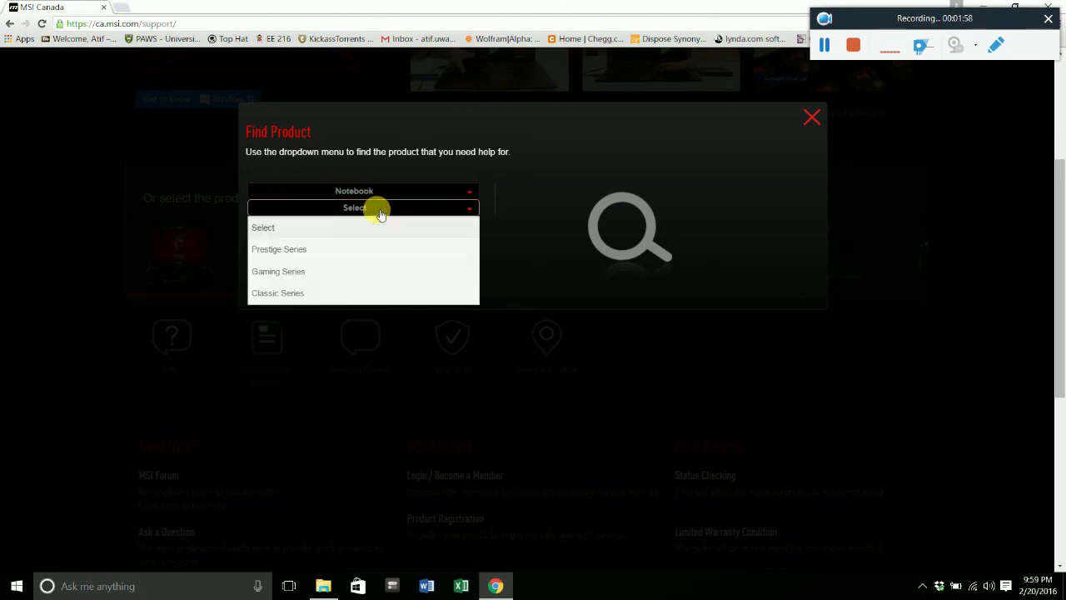
left_click(292, 249)
left_click(402, 225)
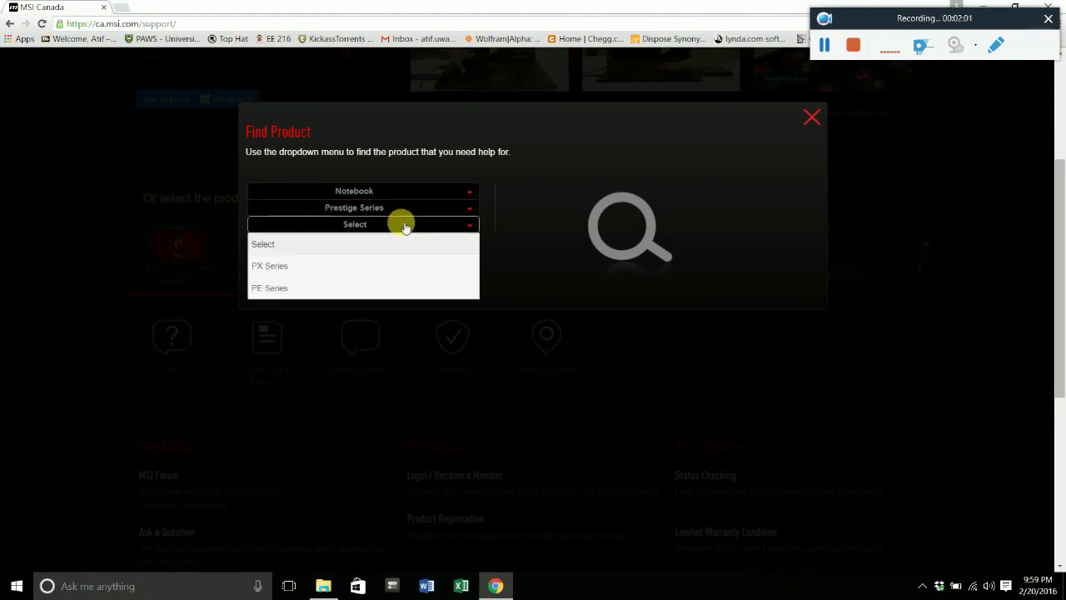
left_click(323, 270)
left_click(392, 240)
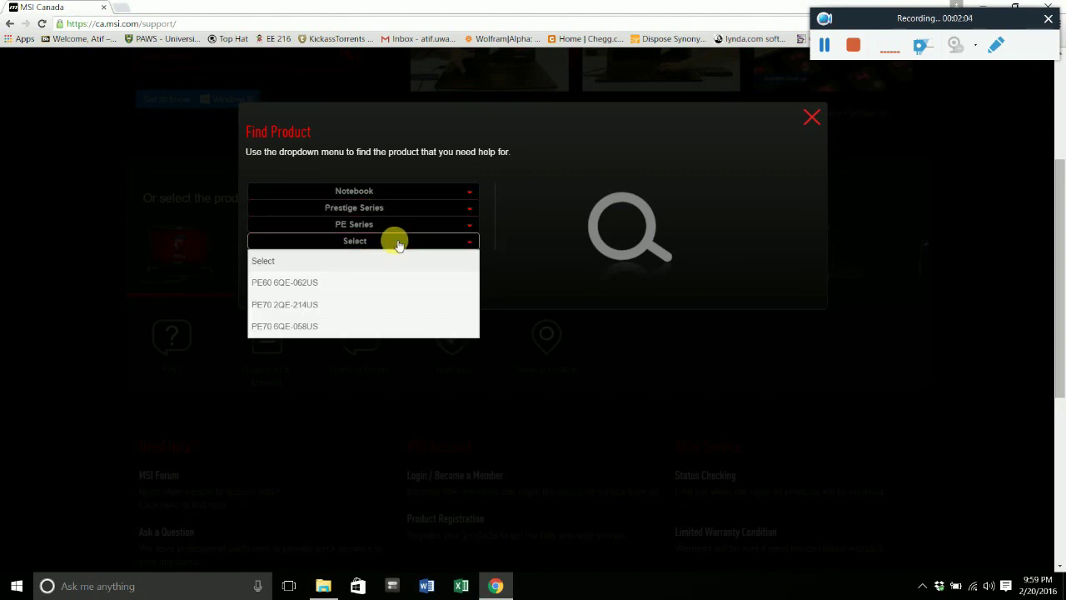
left_click(297, 326)
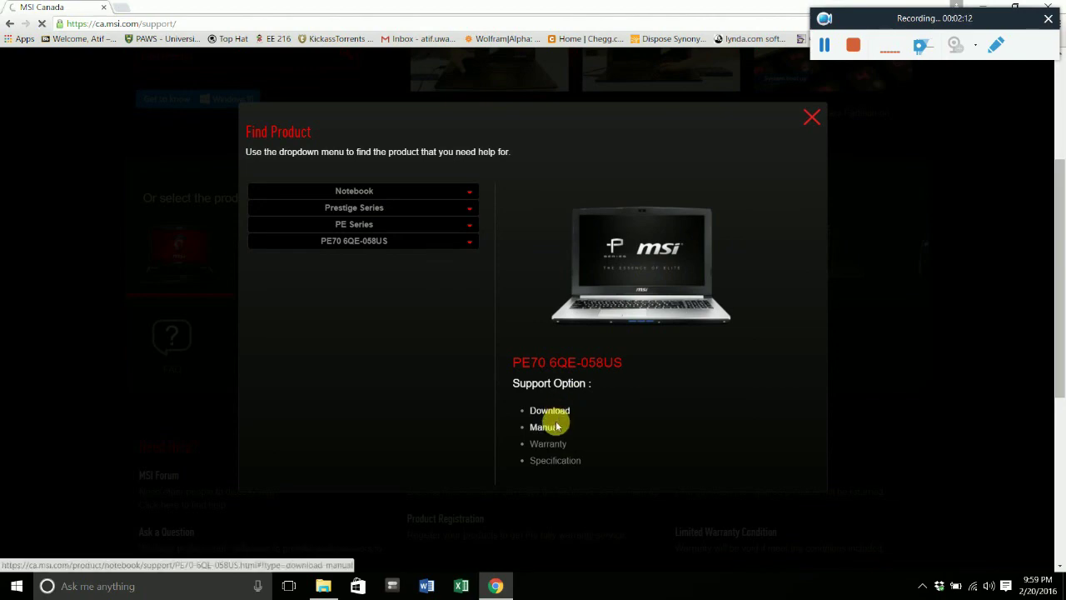
left_click(551, 412)
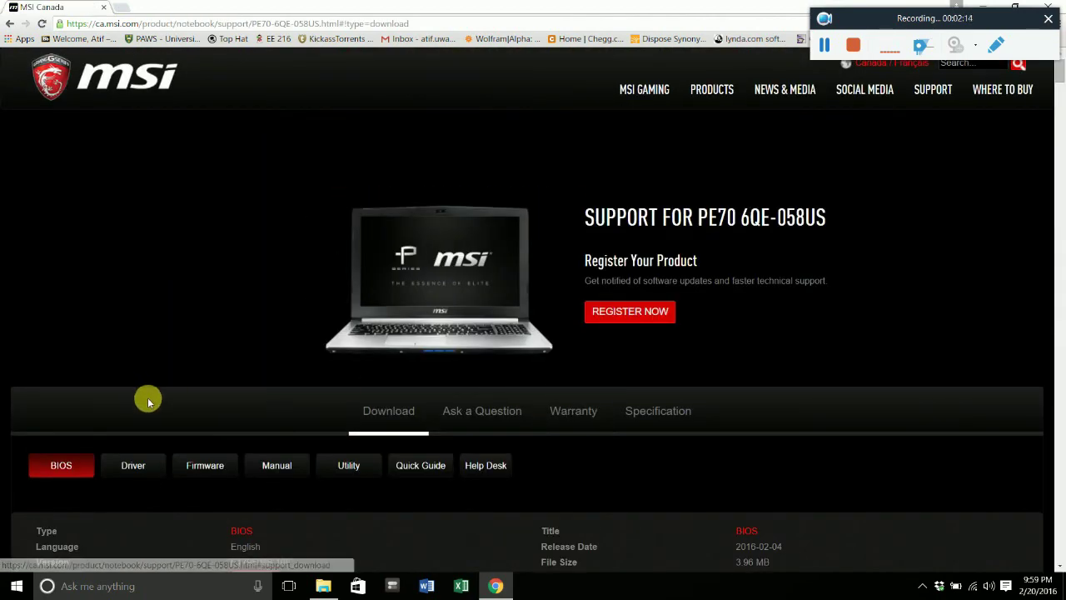
Download the E1795IMS.10F BIOS zip and launch it from the download bar.
scroll(147, 400, "down", 3)
scroll(148, 399, "down", 1)
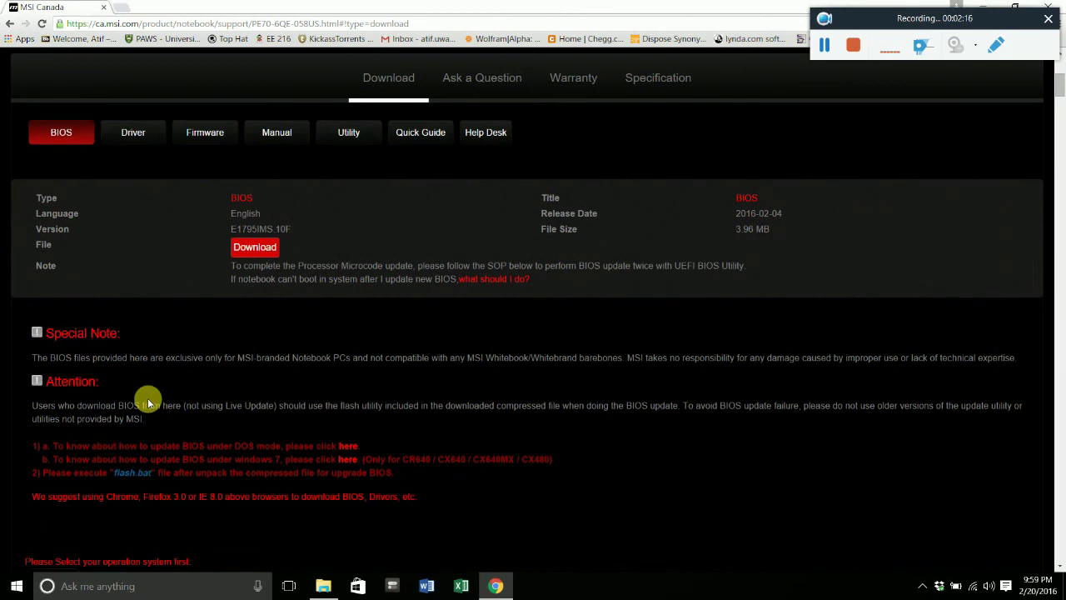
left_click(243, 199)
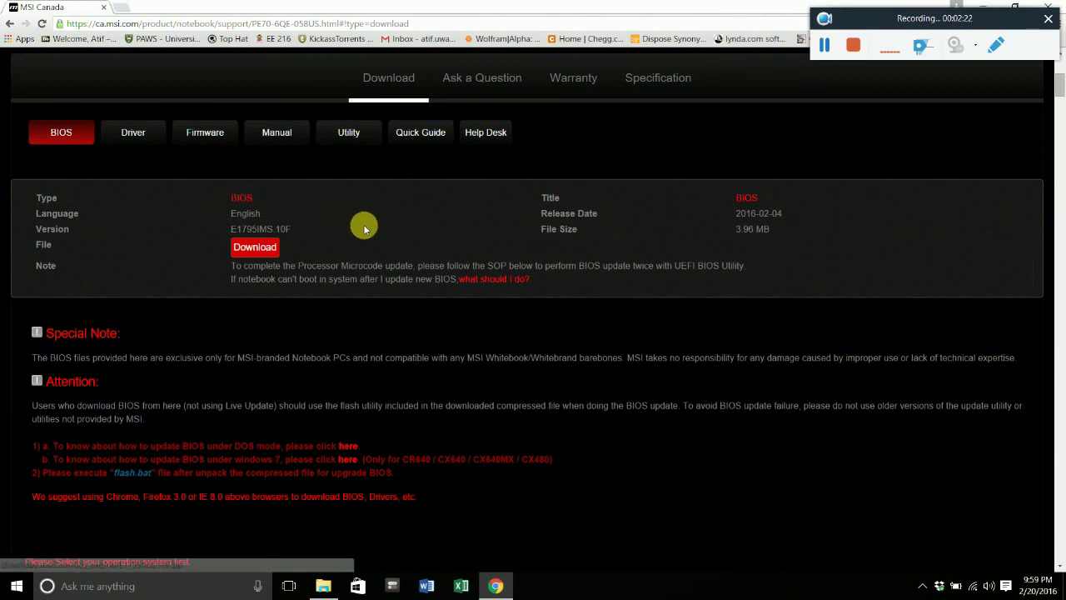
left_click(259, 249)
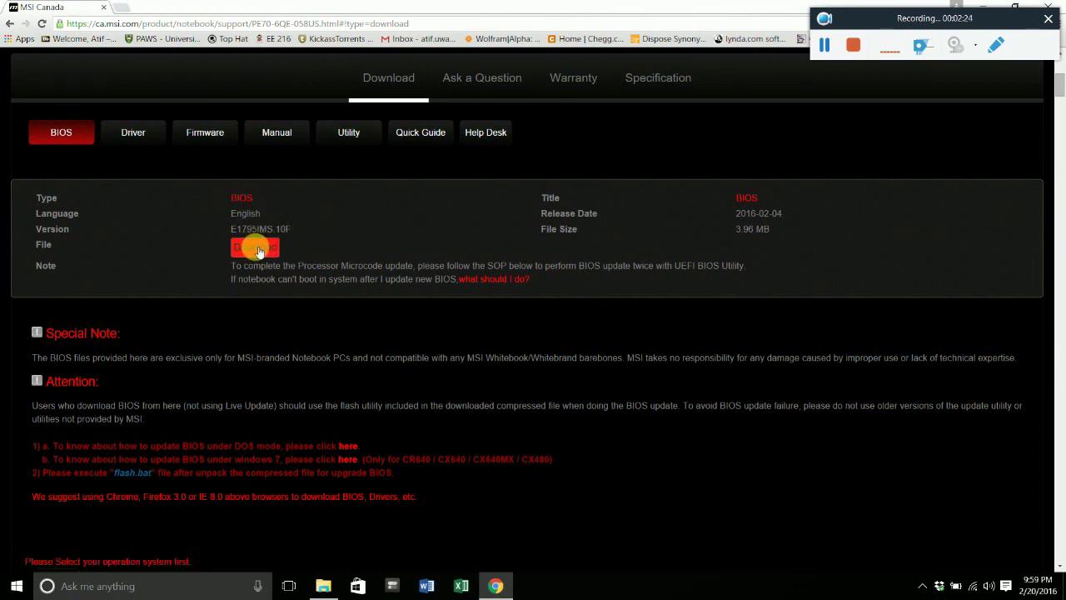
left_click(258, 248)
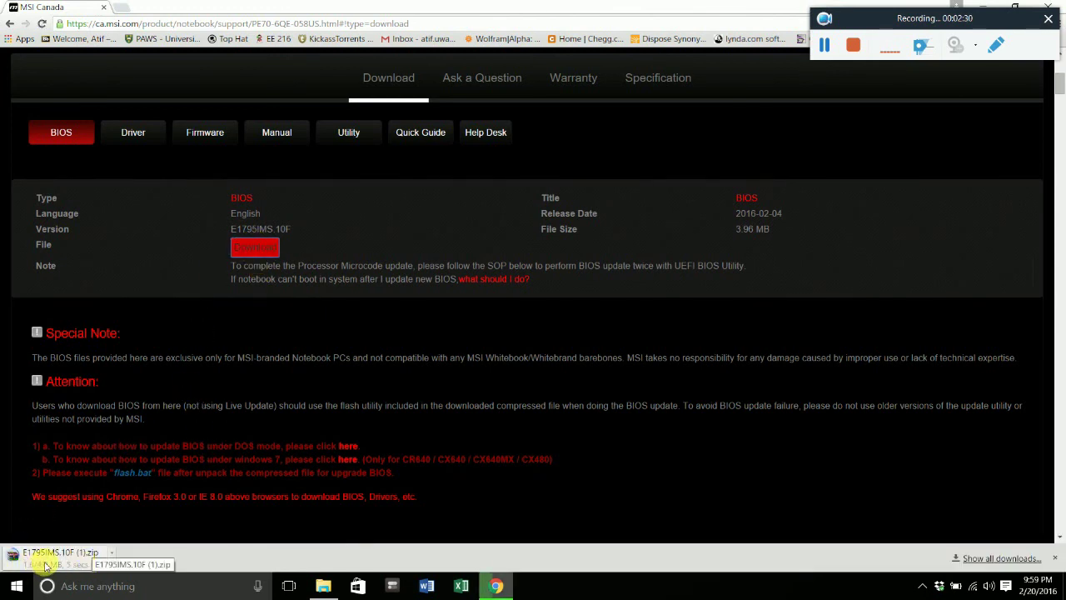
left_click(46, 565)
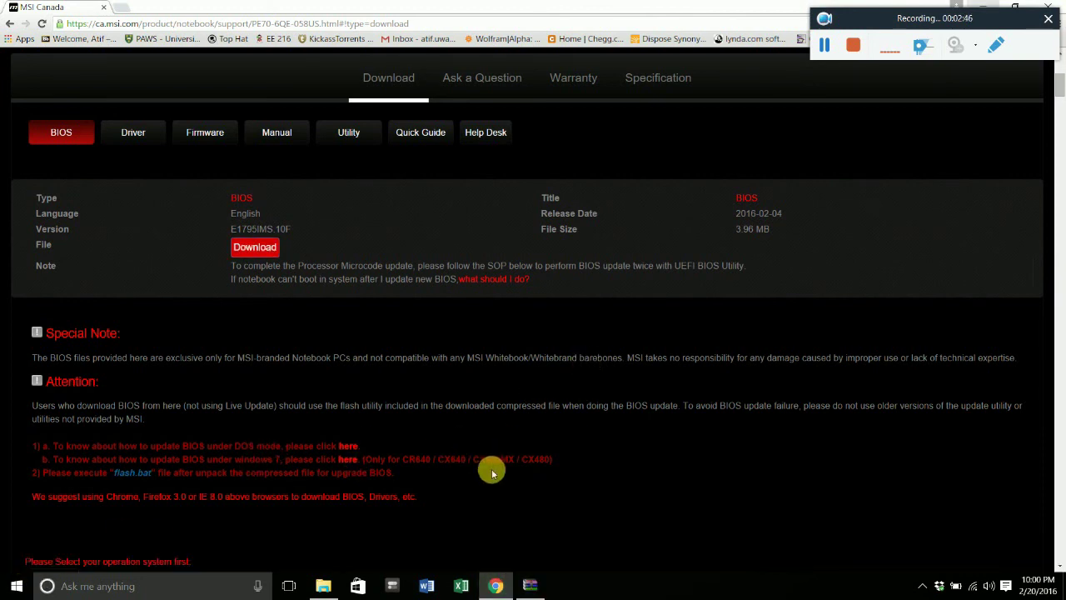
Bring up the archive in WinRAR, select its E1795IMS.10F folder, then switch to the extracted D:\MSI\BIOS folder.
left_click(530, 586)
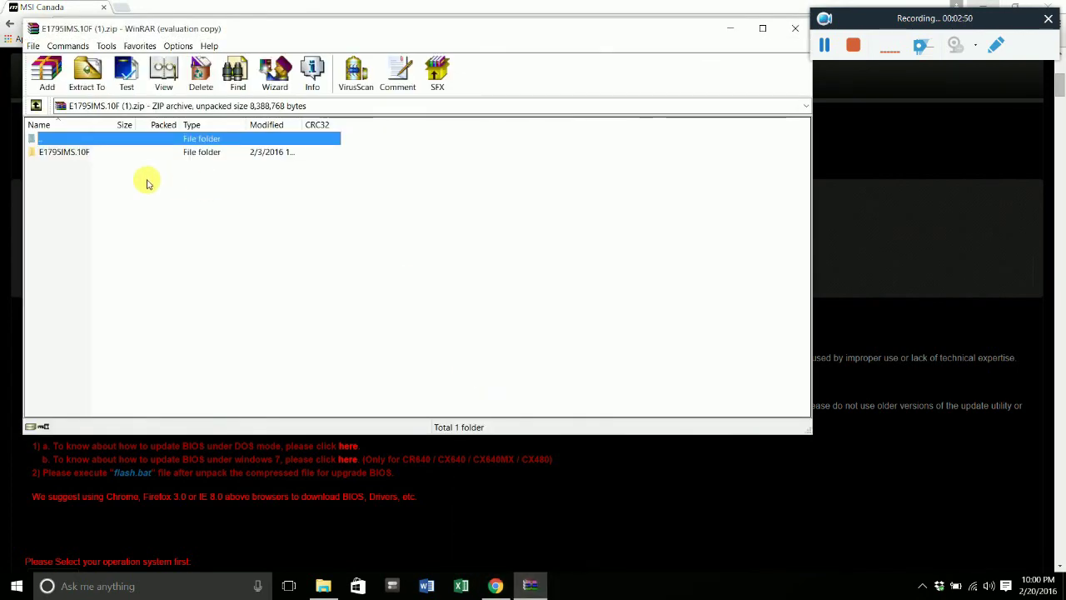
left_click_drag(255, 28, 273, 94)
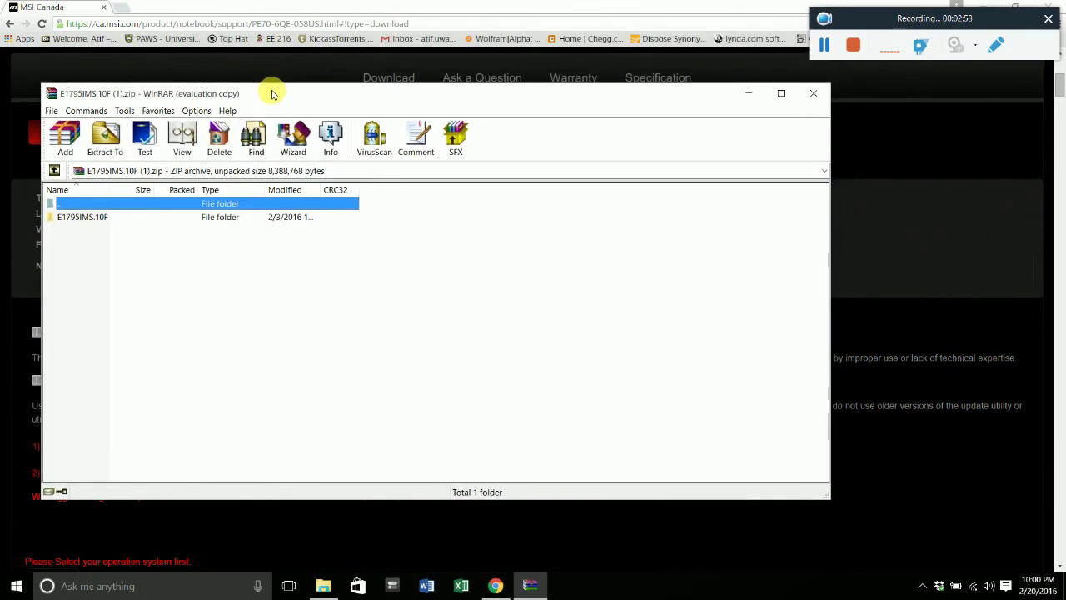
left_click(82, 218)
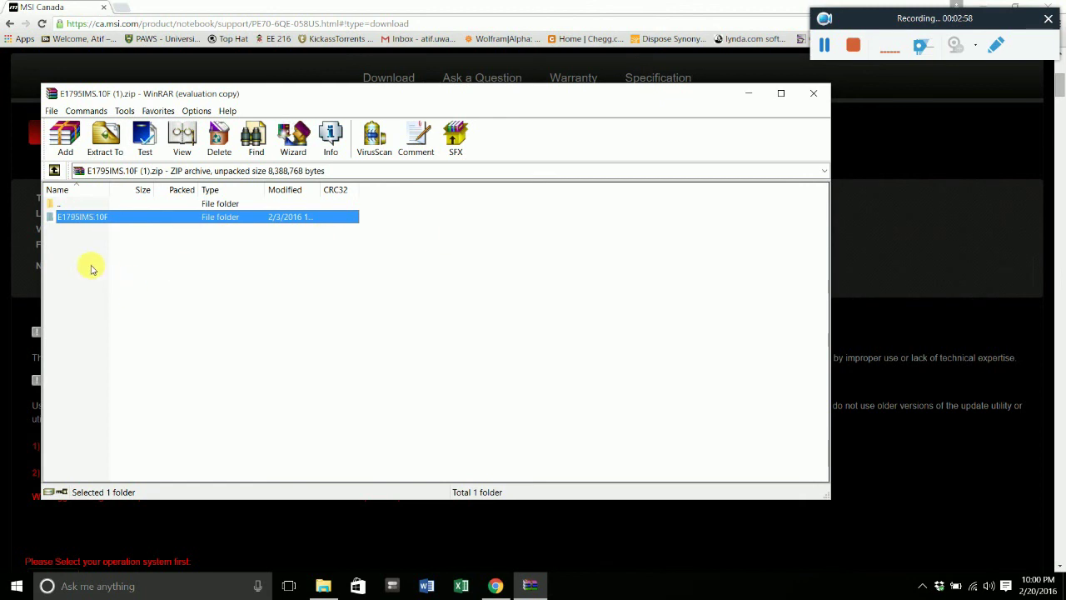
left_click(323, 585)
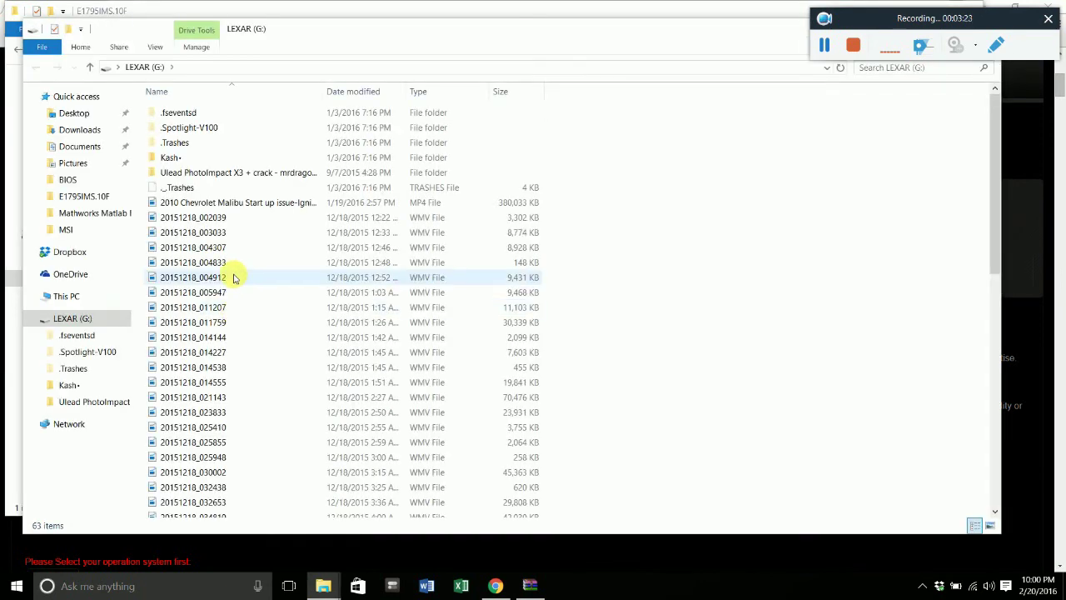
Move the LEXAR (G:) window aside to uncover the D:\MSI\BIOS\E1795IMS.10F folder window.
left_click_drag(578, 28, 335, 206)
Copy the 8,192 KB E1795IMS.10F file to LEXAR (G:) through the Send to menu.
left_click(740, 206)
right_click(161, 100)
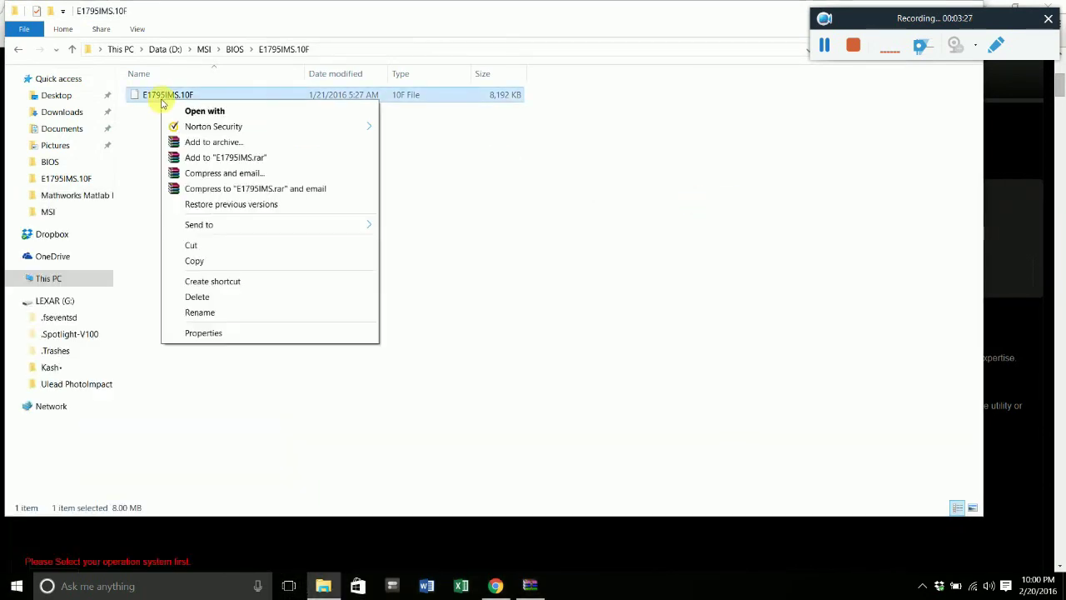
mouse_move(281, 226)
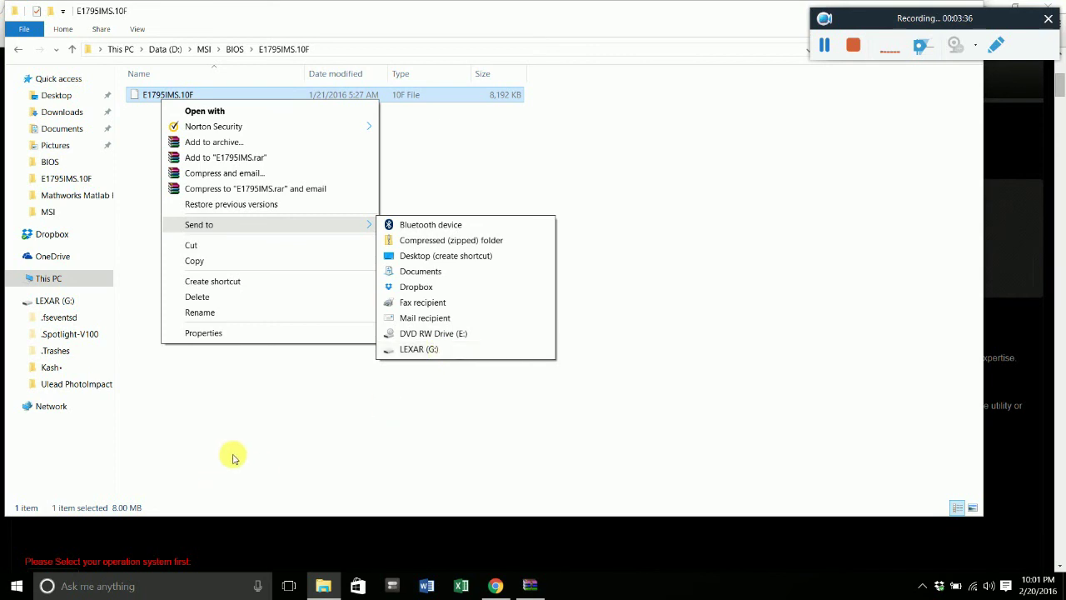
left_click(269, 431)
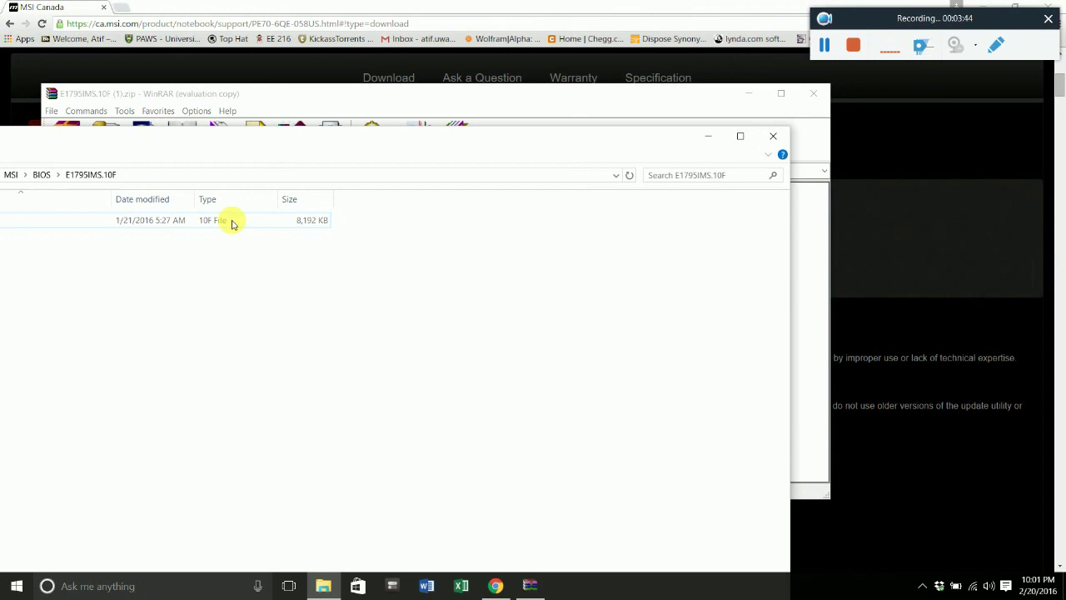
Reposition the BIOS folder window, check the E1795IMS.10F file, then minimize the window.
left_click_drag(274, 143, 403, 150)
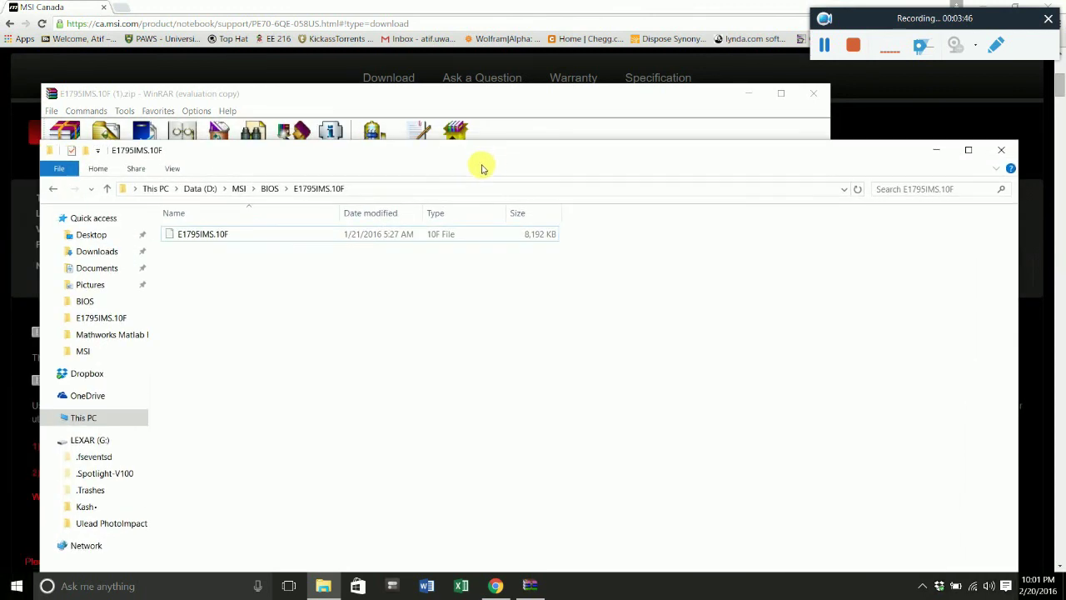
left_click(187, 240)
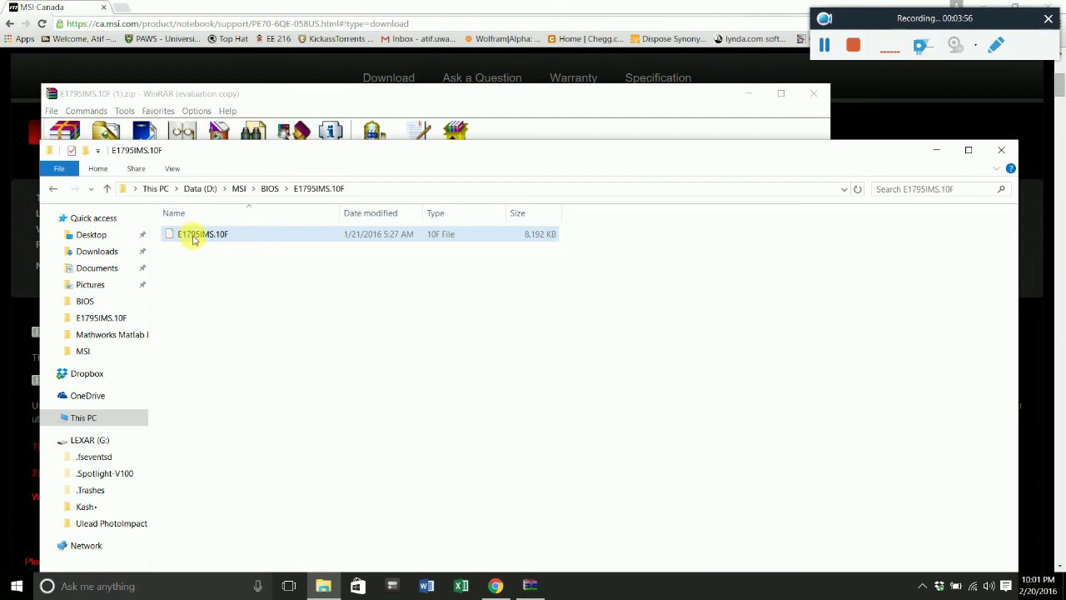
left_click(588, 305)
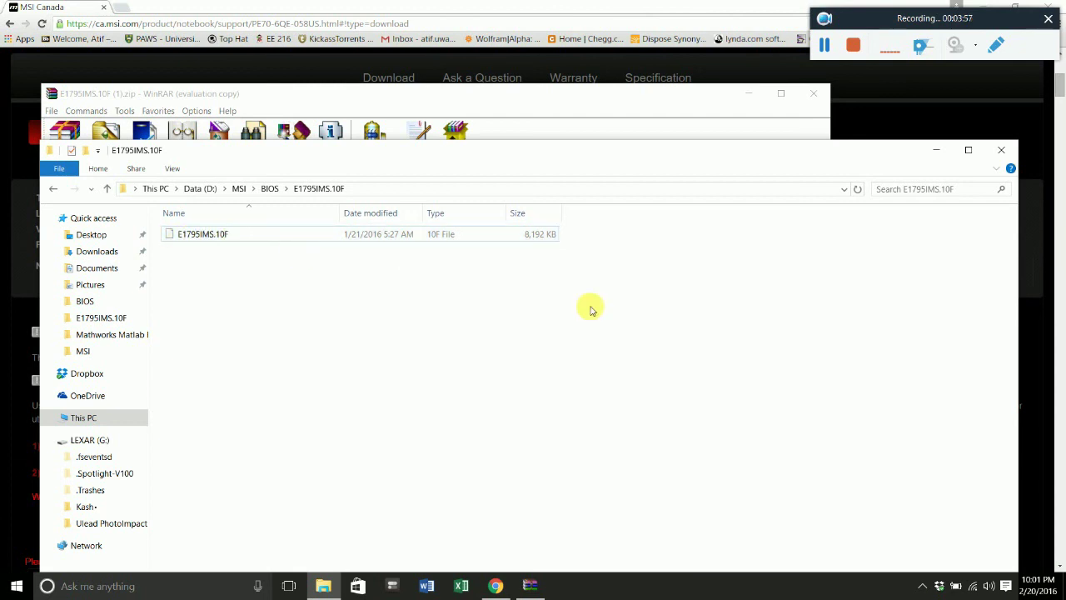
left_click(938, 153)
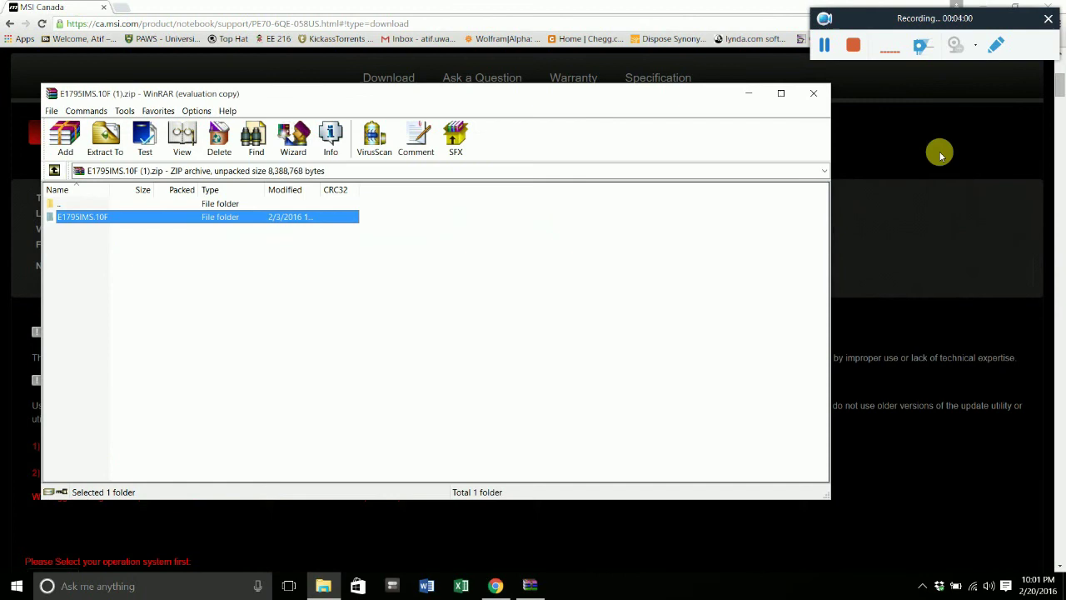
Close WinRAR, minimize Chrome, and reopen Explorer on D:\MSI\BIOS with screenshots 1–5, dismissing Norton's popup.
left_click(812, 99)
left_click(986, 10)
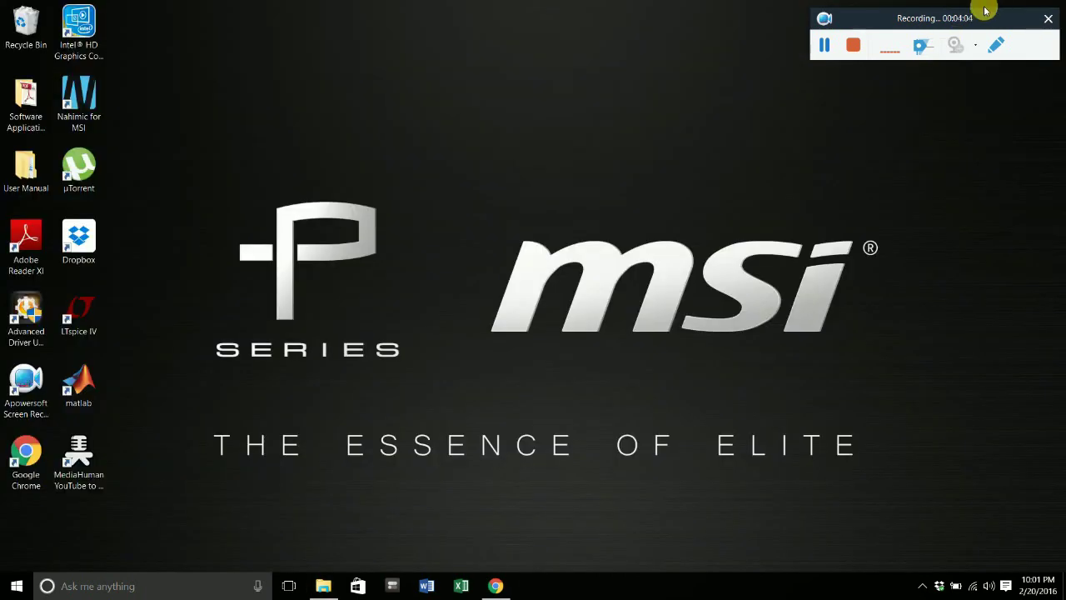
left_click(322, 583)
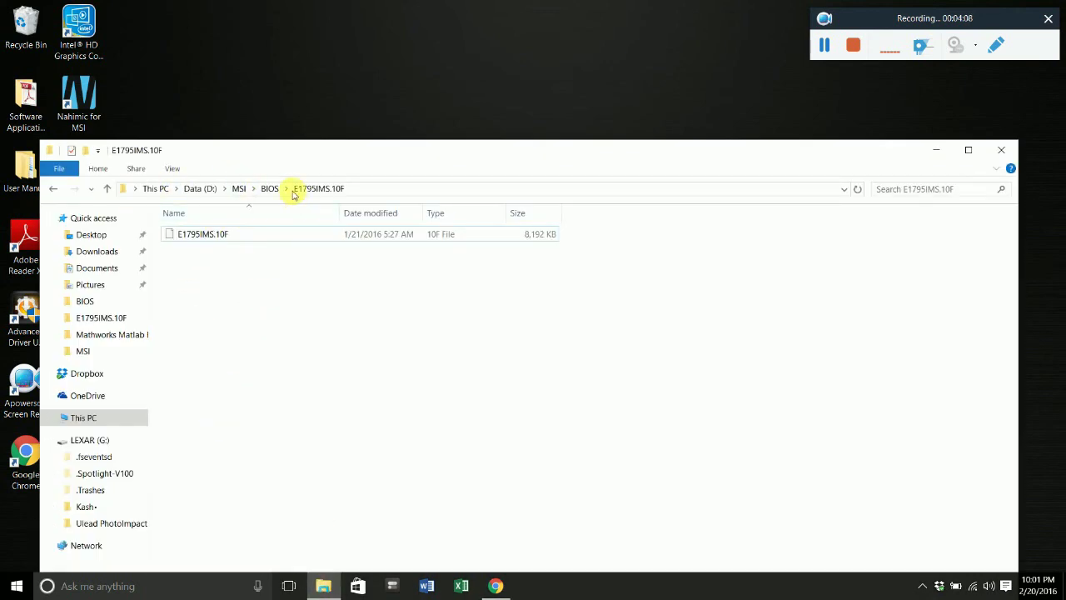
left_click(269, 188)
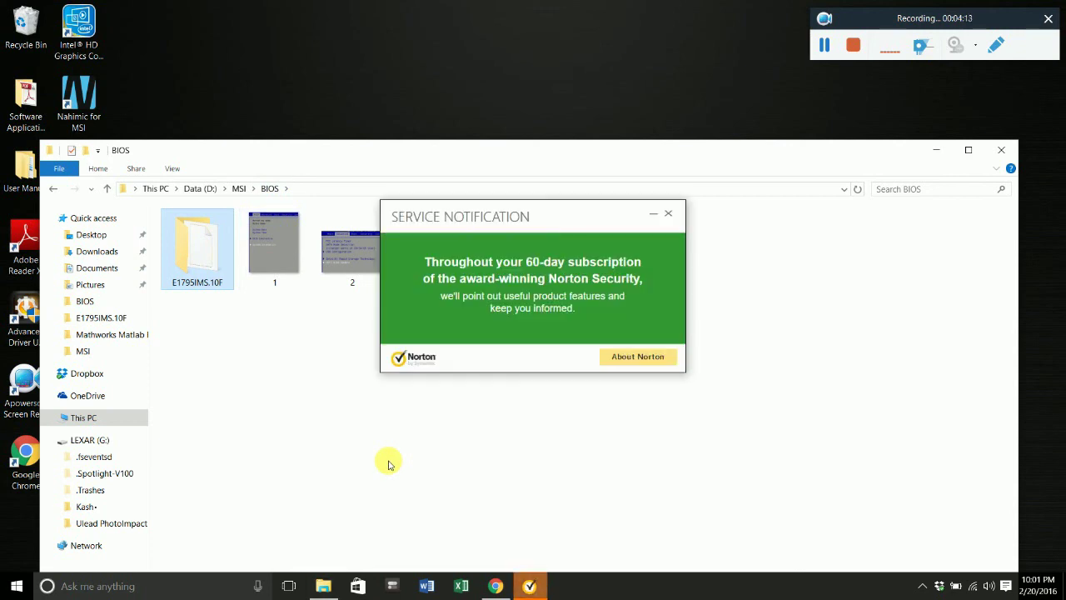
left_click(668, 214)
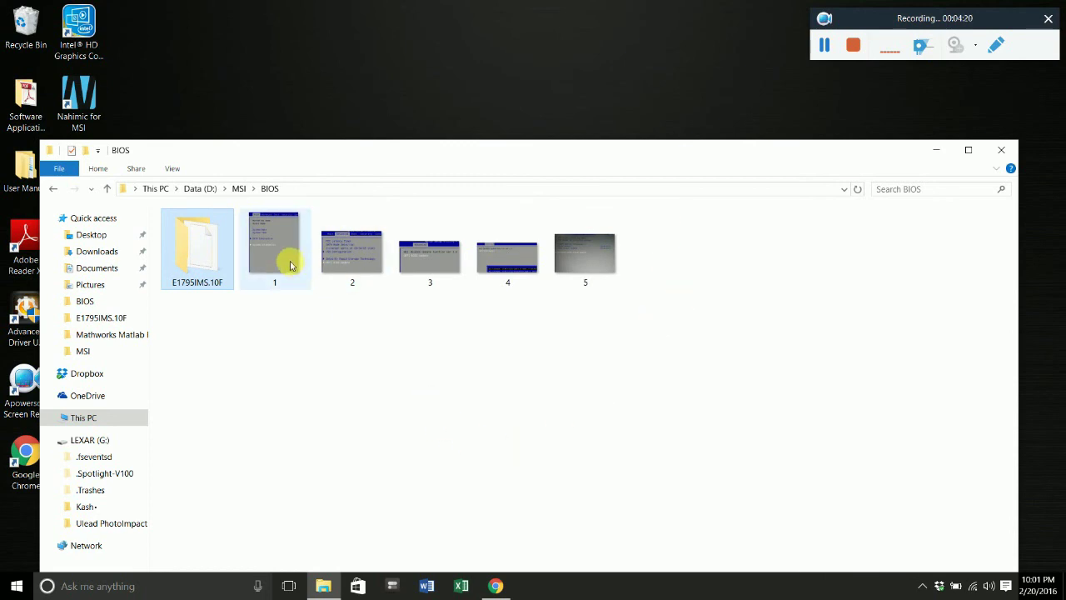
double_click(291, 265)
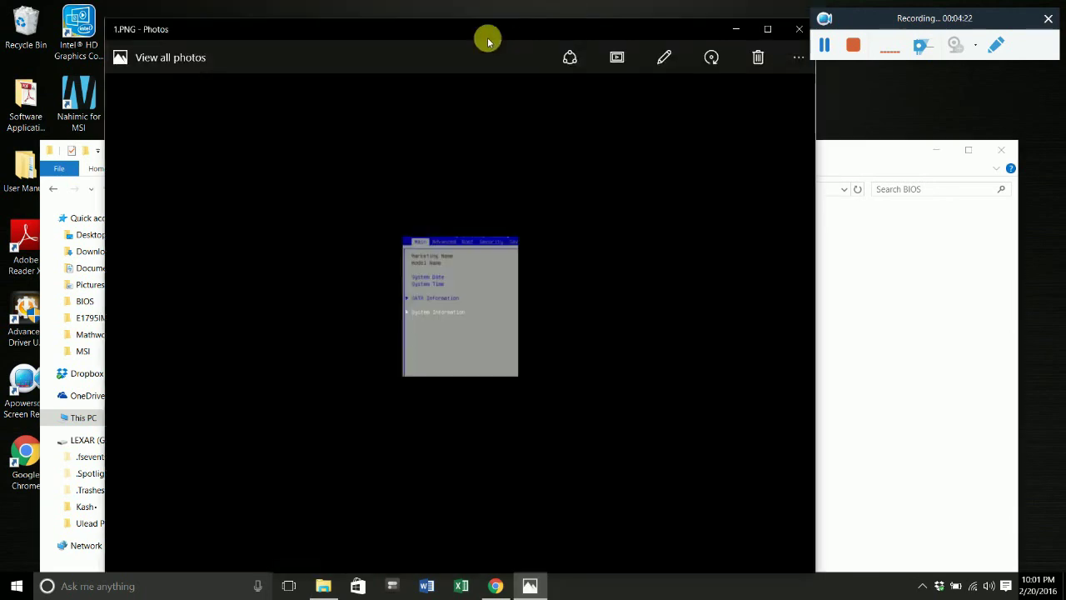
left_click_drag(487, 42, 402, 27)
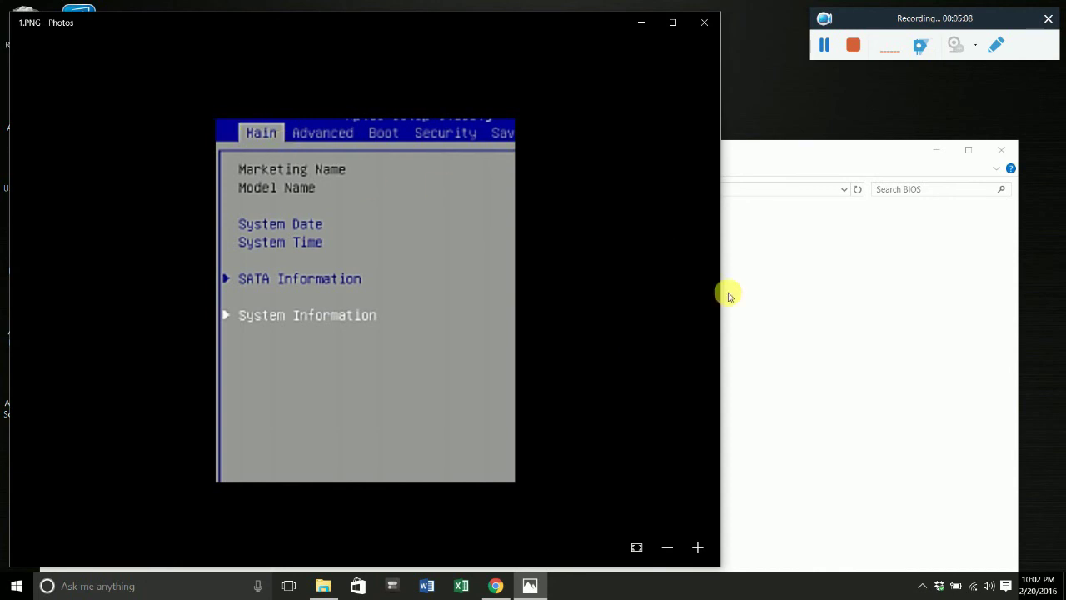
left_click(704, 22)
left_click(371, 264)
double_click(370, 264)
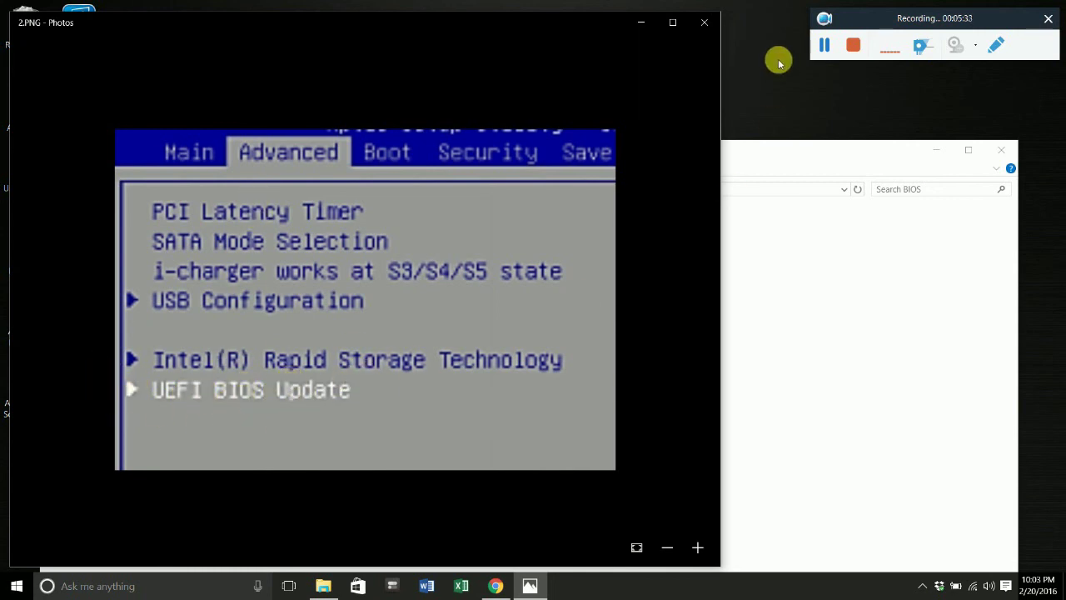
left_click(704, 22)
View screenshot 3.PNG zoomed in, then close it and open 4.PNG in Photos.
double_click(428, 255)
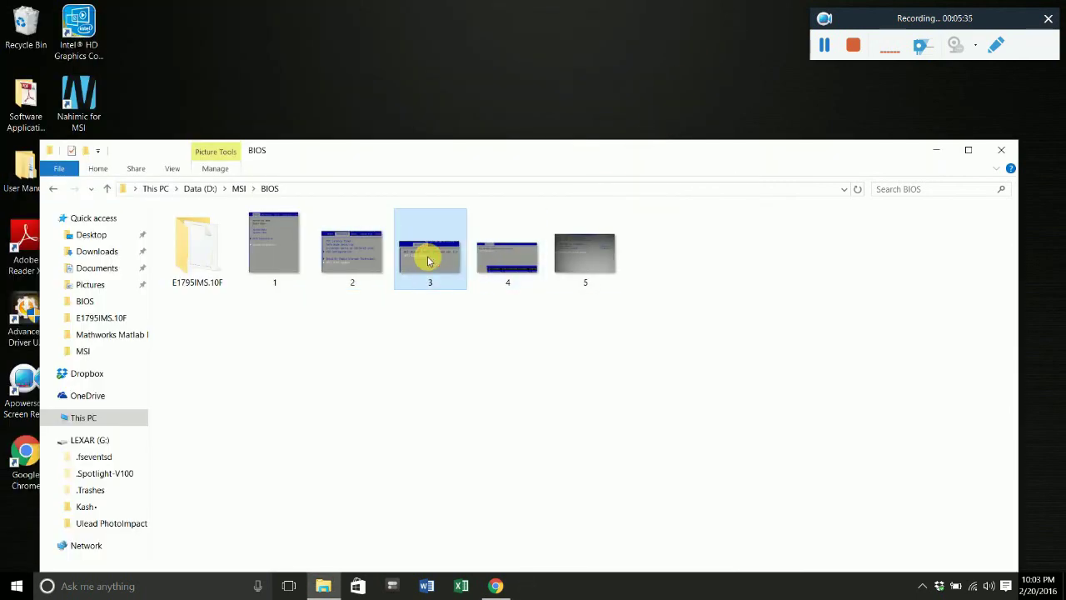
scroll(427, 344, "up", 5)
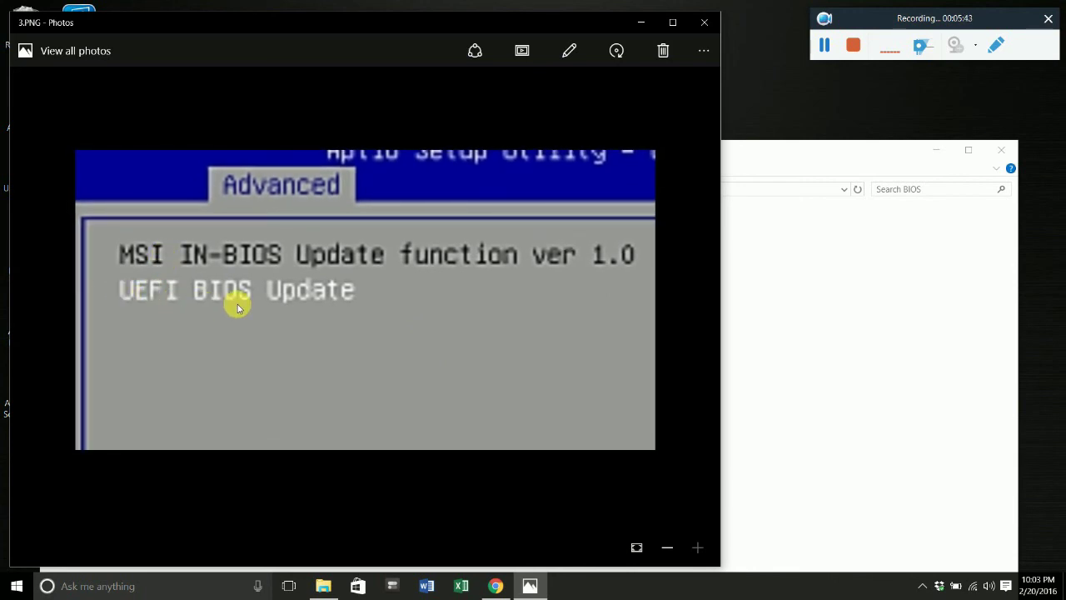
left_click(707, 23)
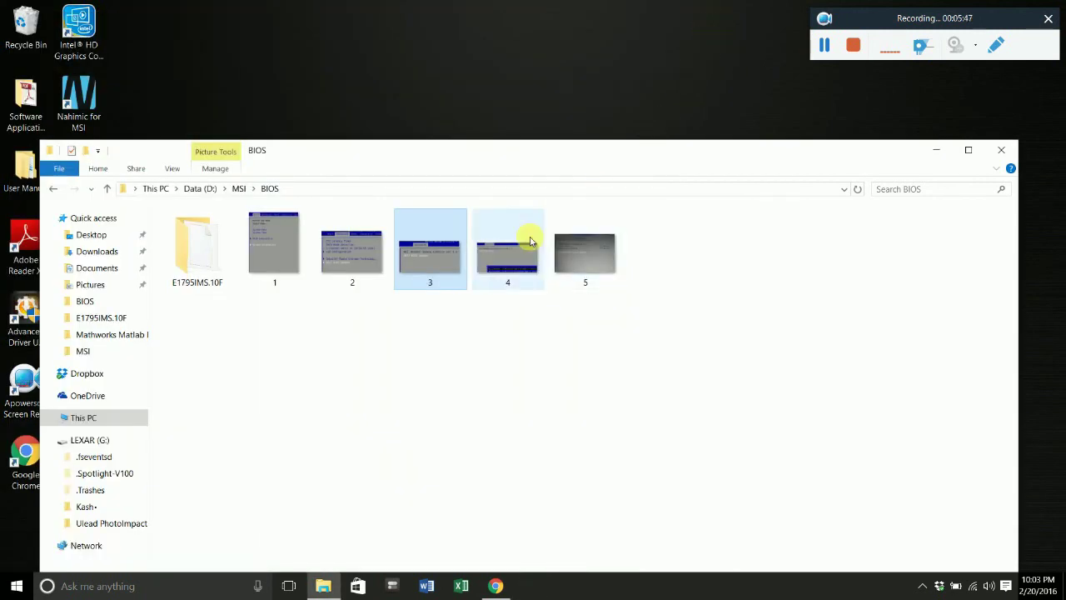
double_click(489, 238)
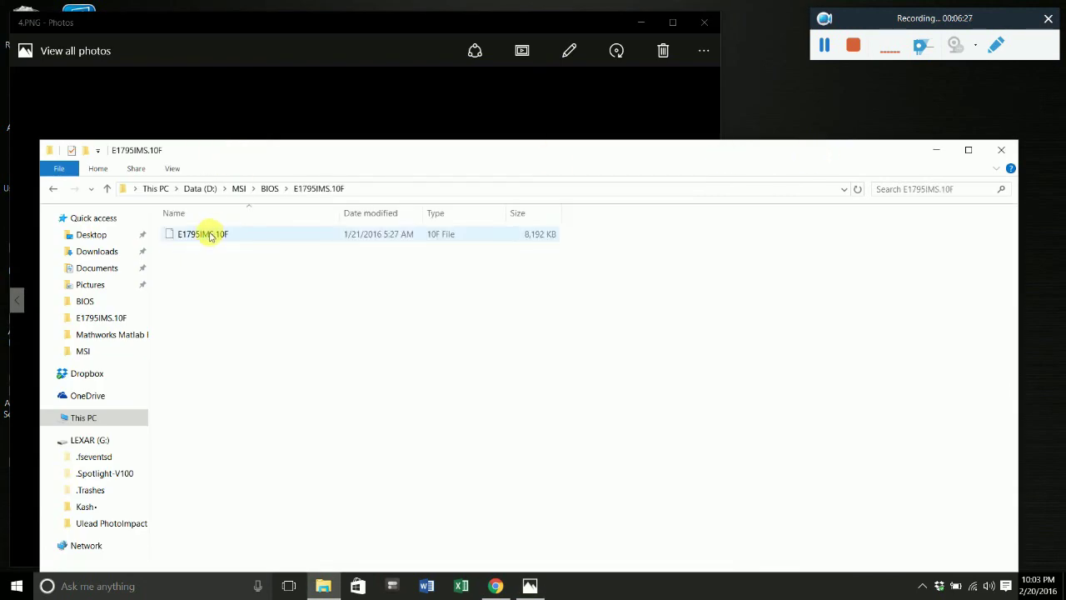
Close Explorer and Photos, then reopen D:\MSI\BIOS in a new Explorer window via Win+E.
left_click(1003, 150)
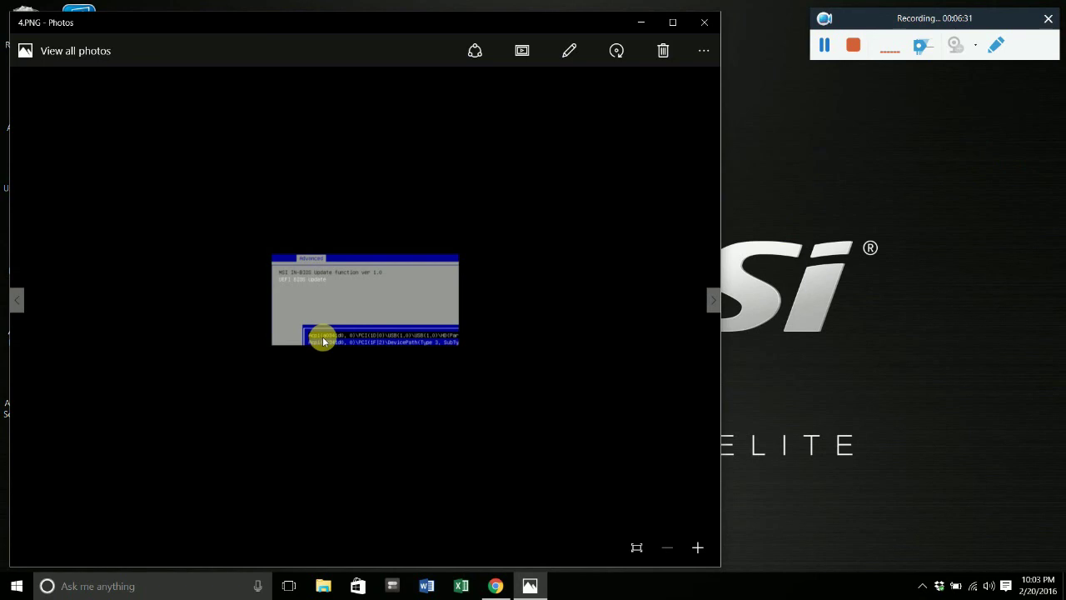
left_click(708, 23)
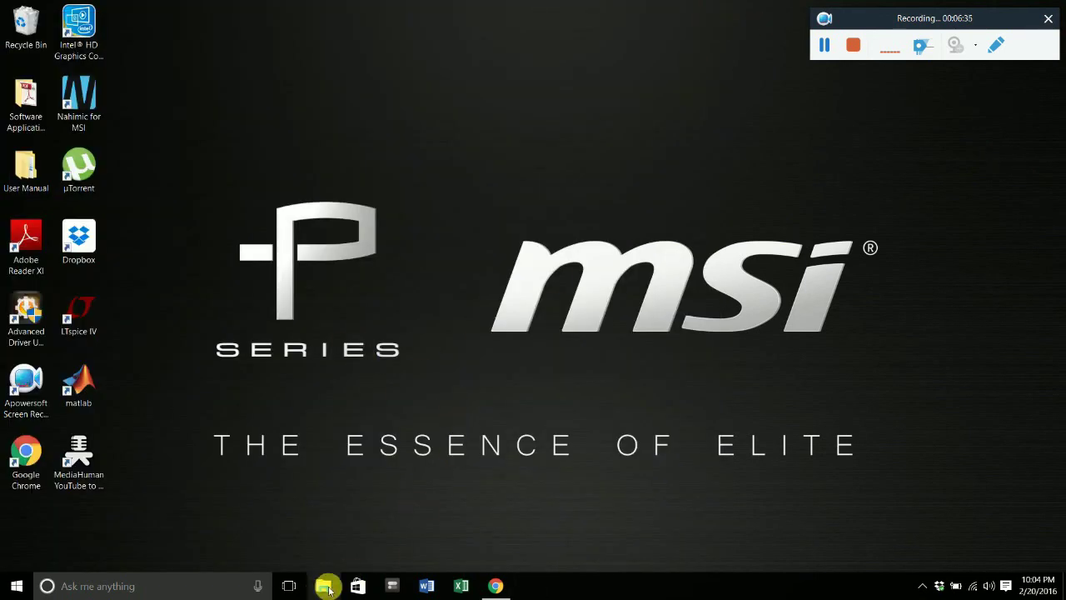
key("super+e")
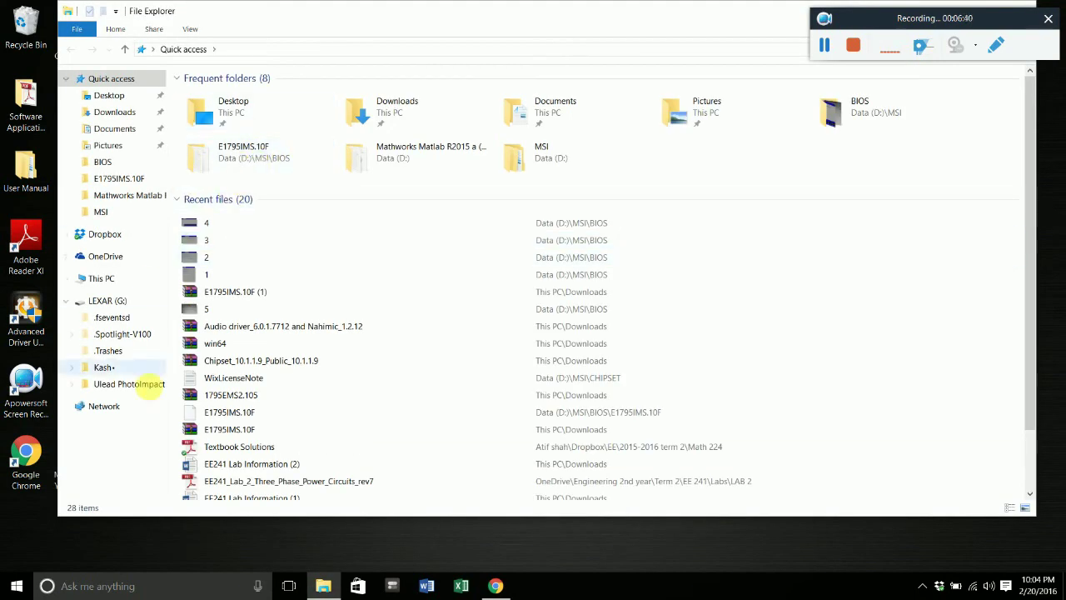
left_click(101, 211)
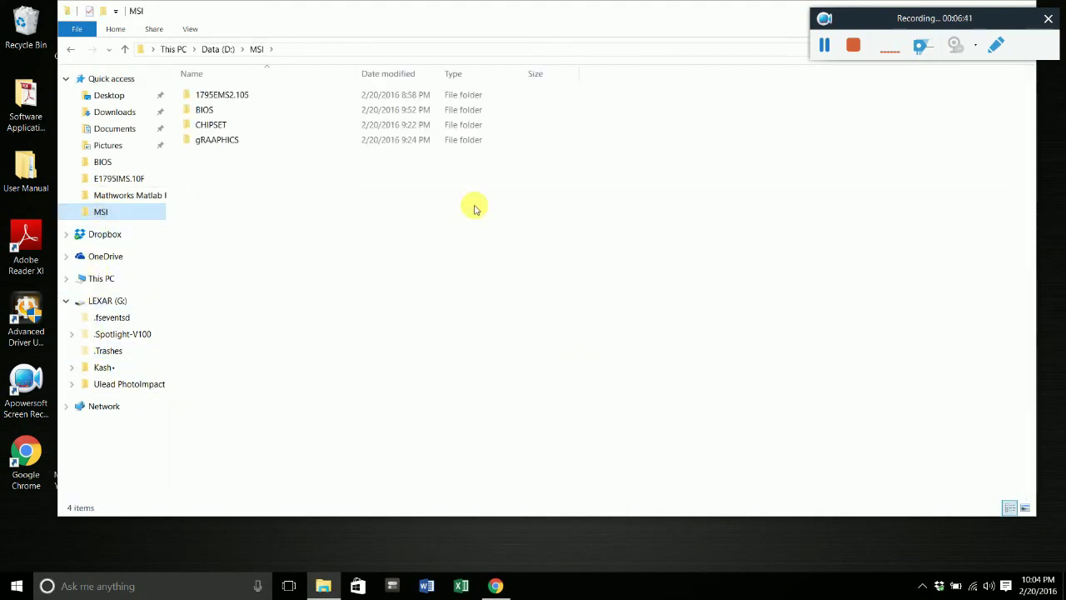
double_click(210, 112)
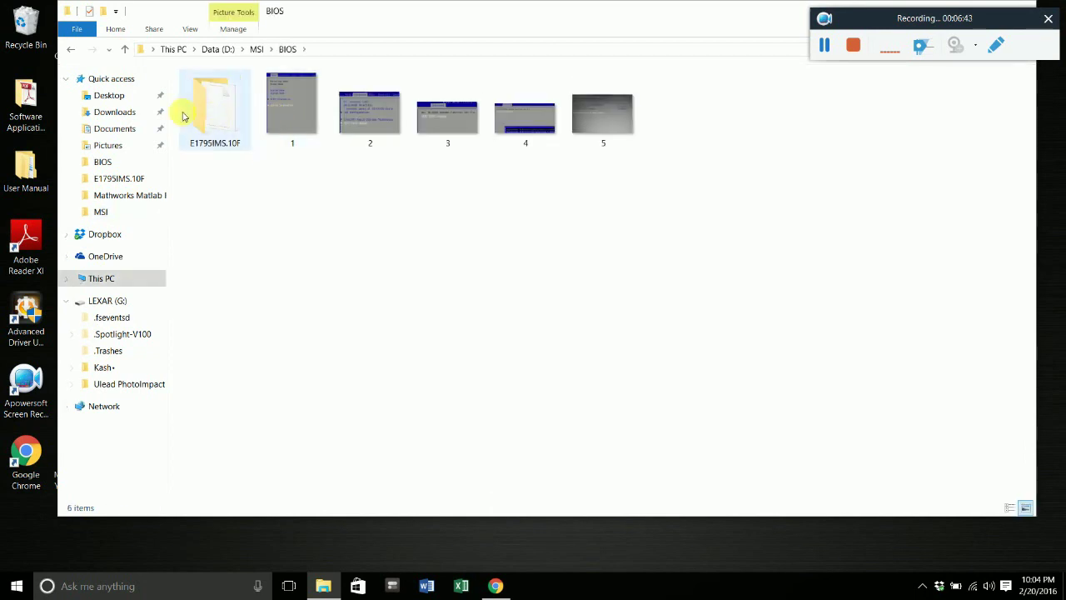
double_click(578, 125)
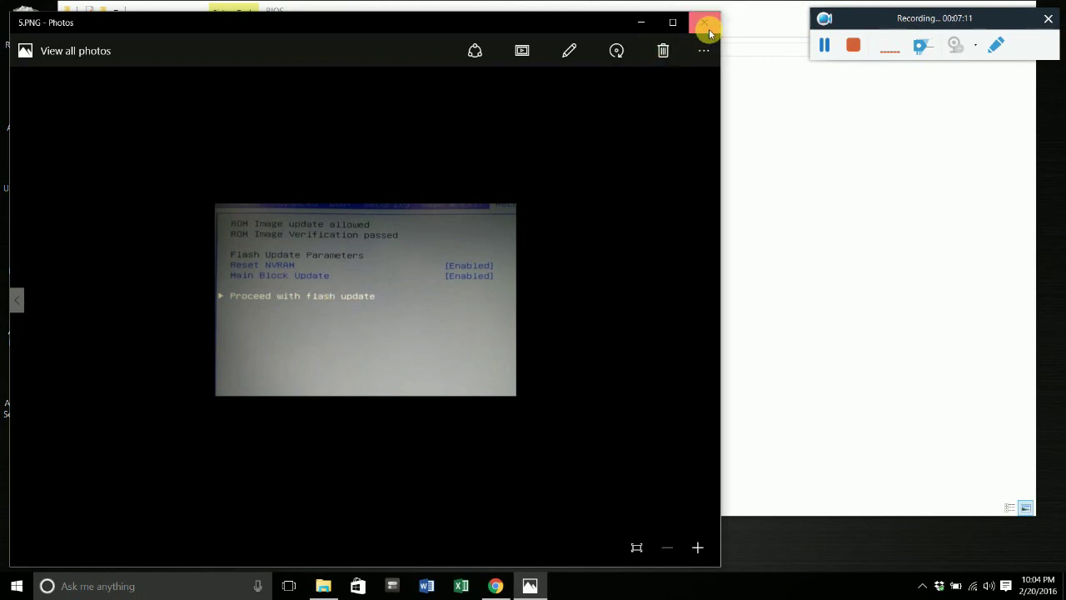
left_click(707, 27)
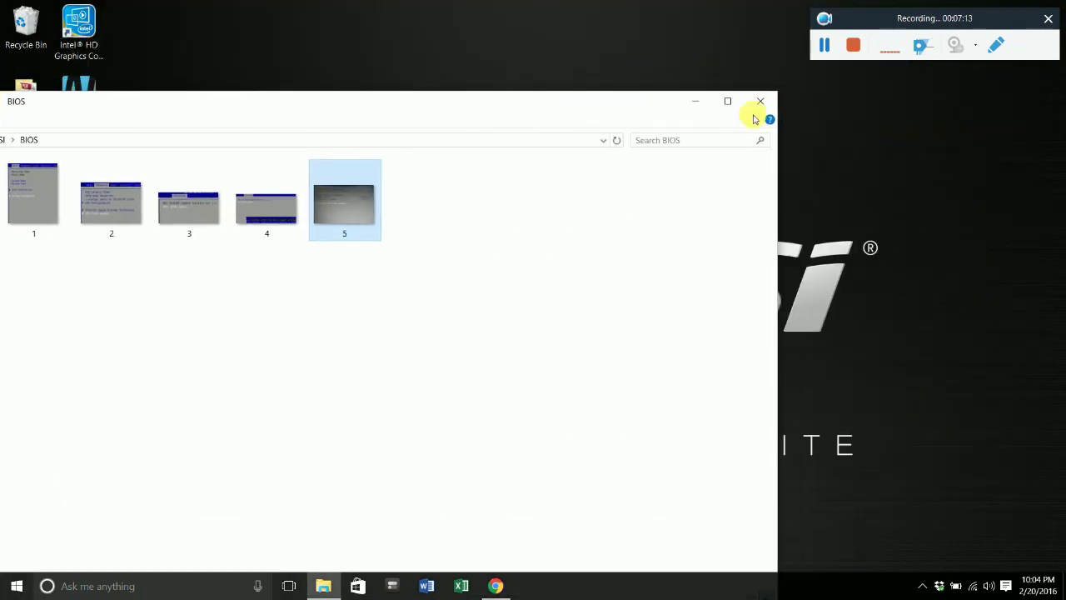